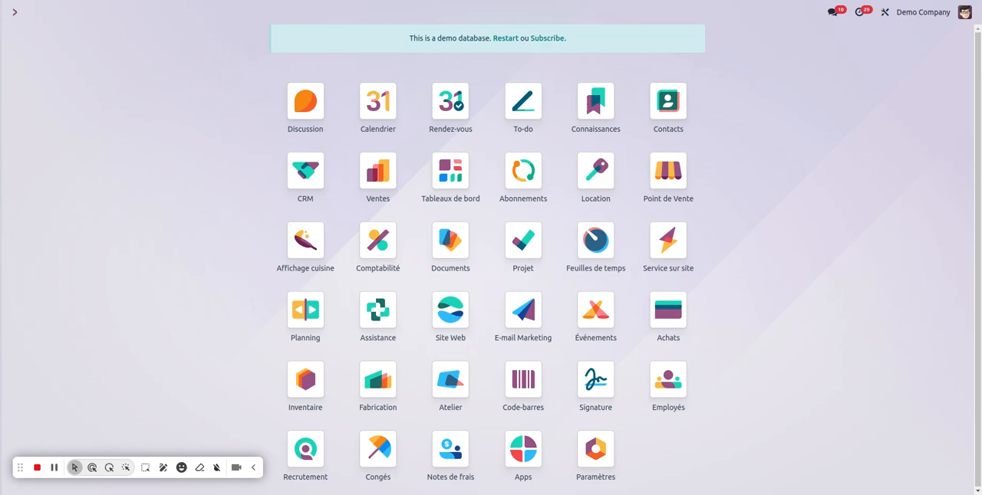
# Open the Gemini Furniture quotation in Ventes, send it to the customer by e-mail and confirm it as a sales order.
pyautogui.click(376, 187)
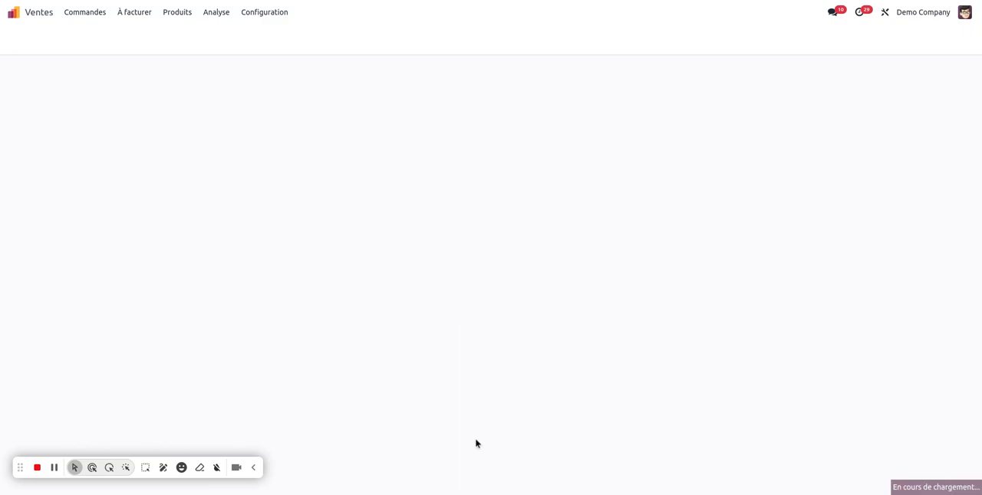
pyautogui.click(152, 89)
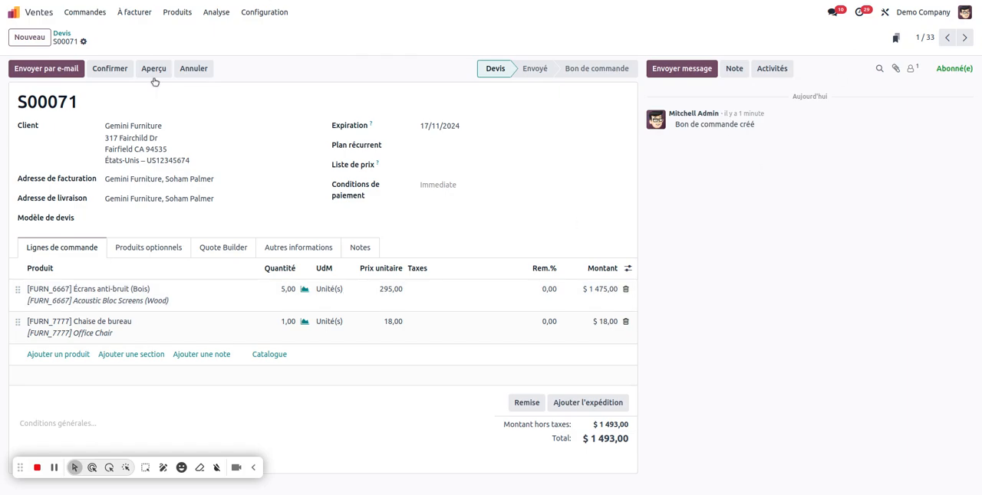
pyautogui.click(44, 71)
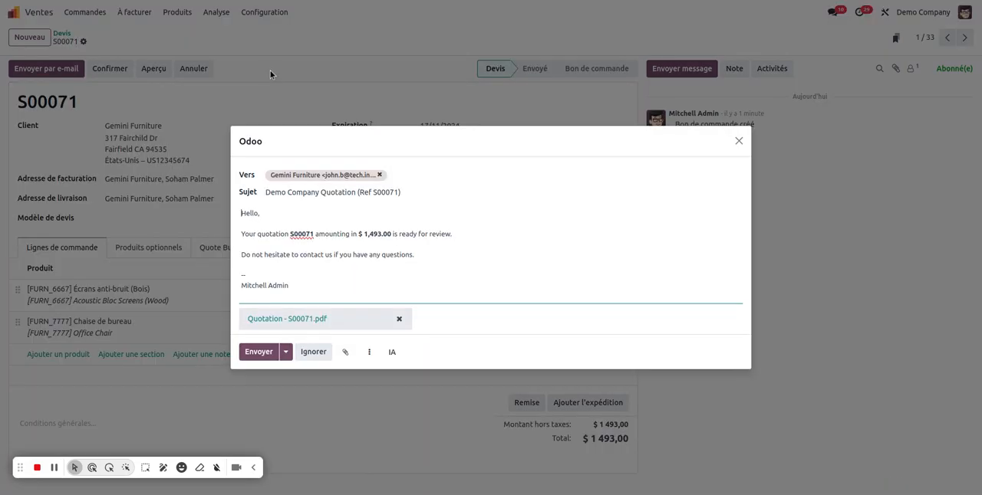
pyautogui.click(260, 351)
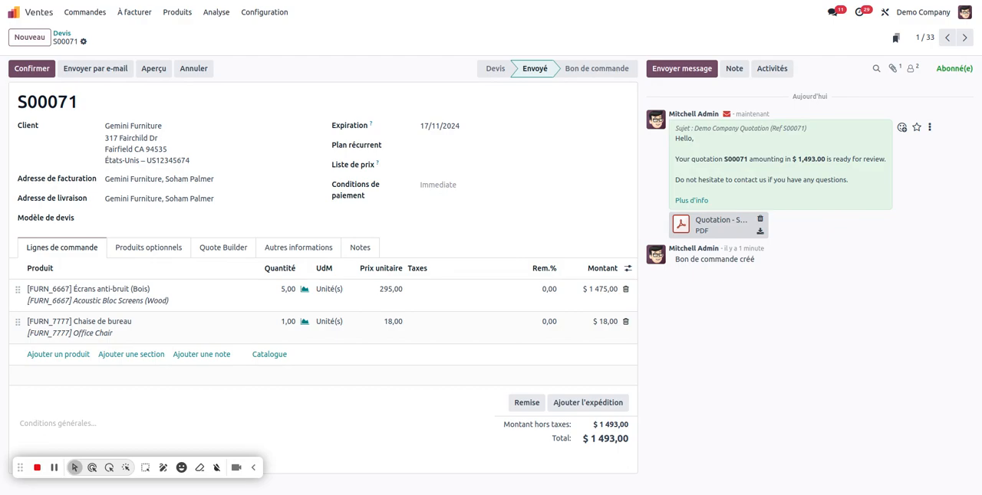
pyautogui.click(30, 69)
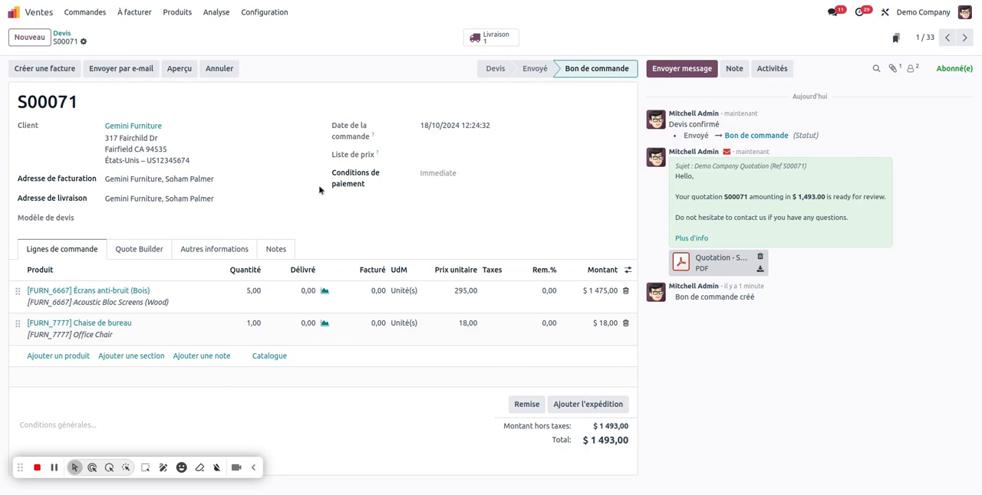
# Start a signature request from the sales order using the Non-Disclosure Agreement.pdf template.
pyautogui.click(83, 43)
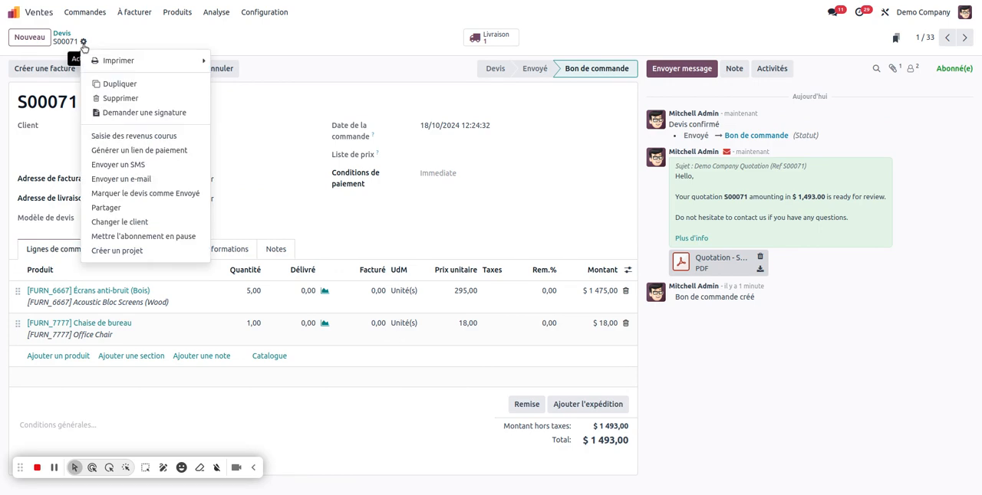
pyautogui.click(141, 117)
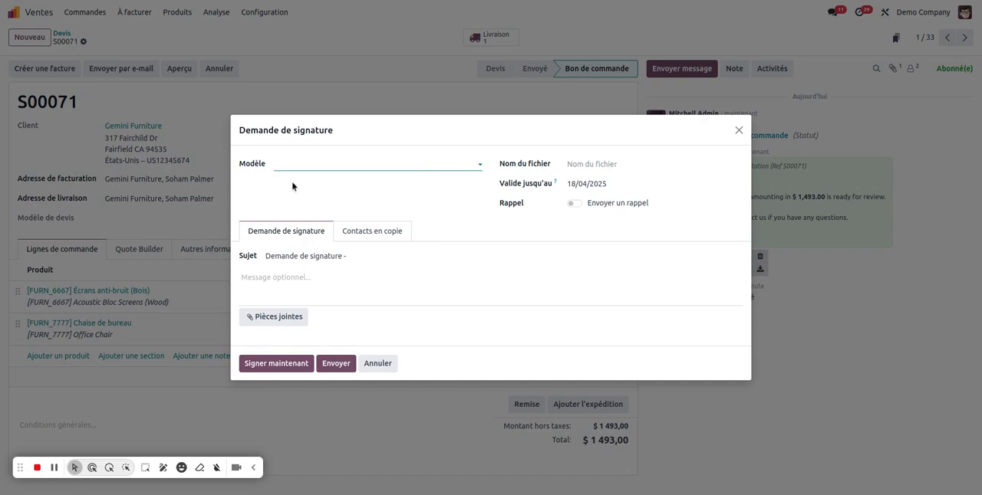
pyautogui.click(306, 163)
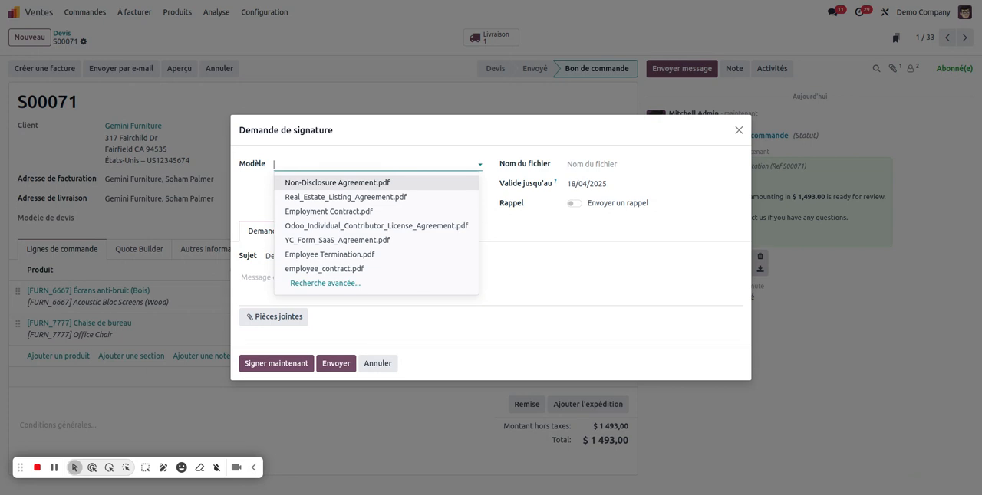
pyautogui.click(372, 186)
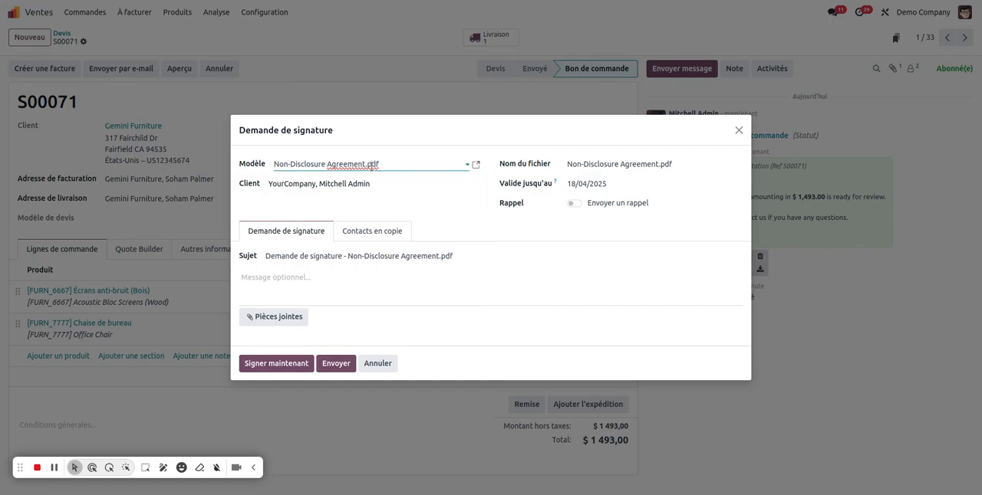
pyautogui.click(368, 184)
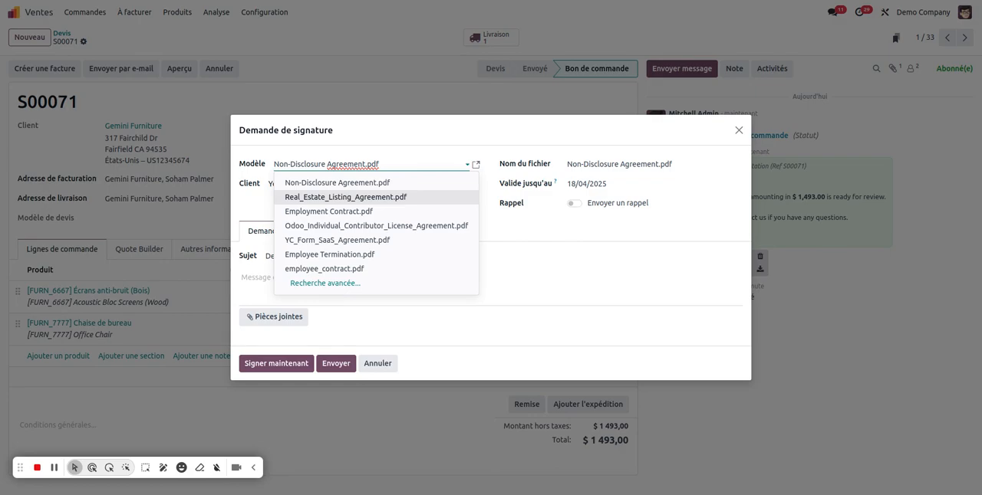
pyautogui.click(502, 232)
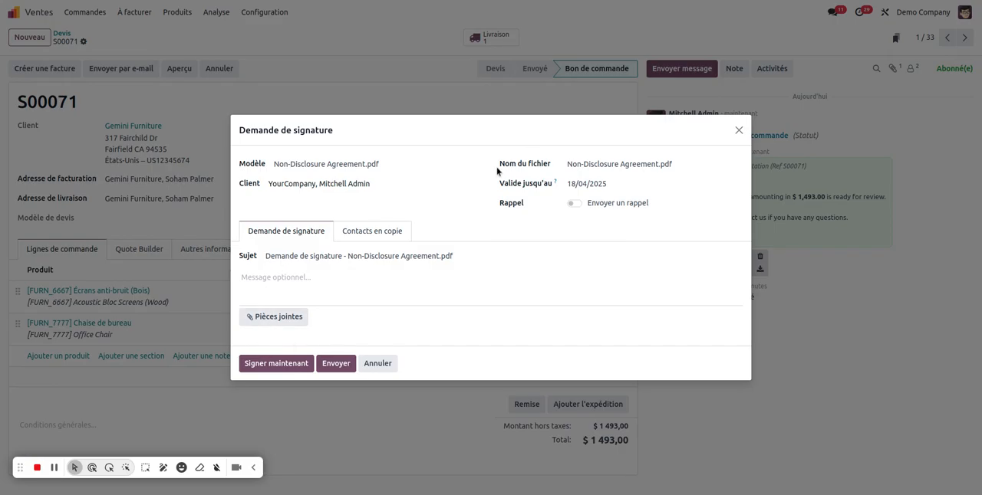
# Enable a reminder every 7 days and send the signature request.
pyautogui.click(575, 204)
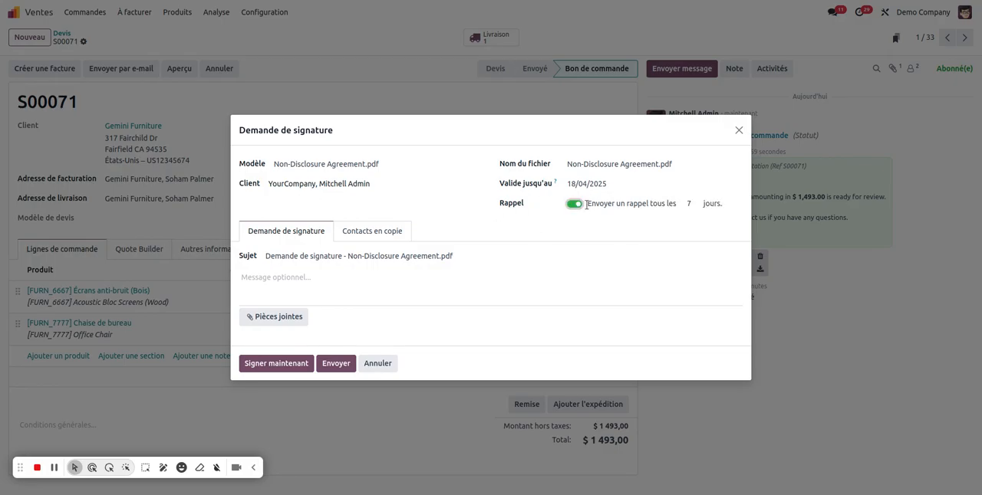
pyautogui.click(690, 204)
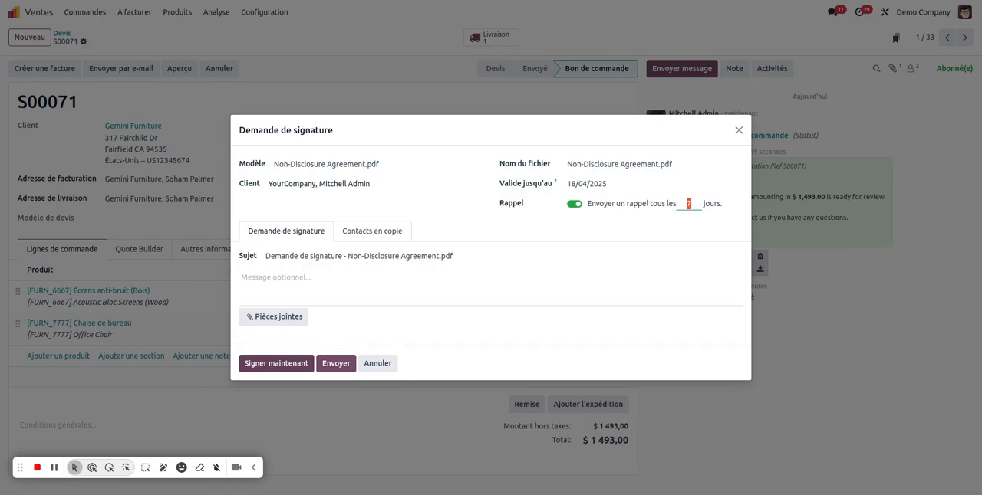
pyautogui.click(335, 364)
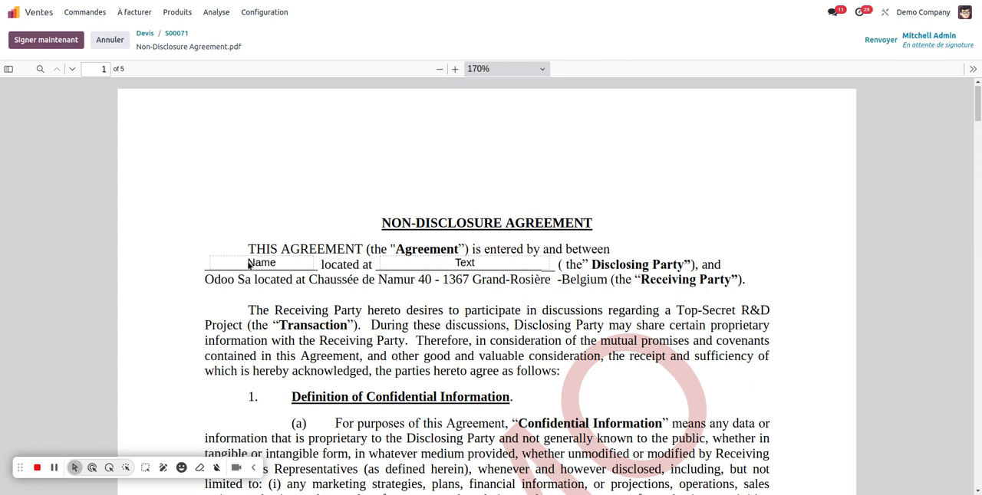
# Start signing the agreement and fill in the disclosing party's name and "text" as the location on the first page.
pyautogui.scroll(-20, 487, 265)
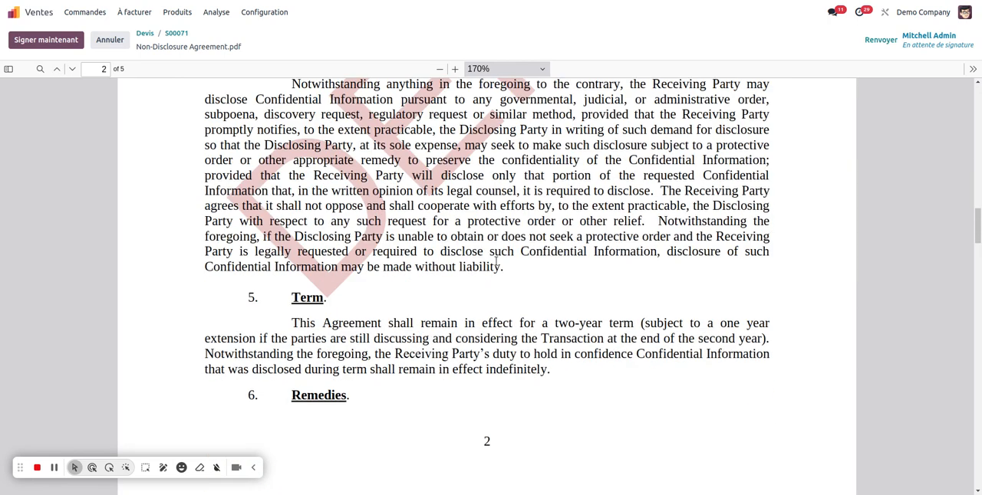
pyautogui.scroll(-10, 535, 261)
pyautogui.scroll(5, 537, 259)
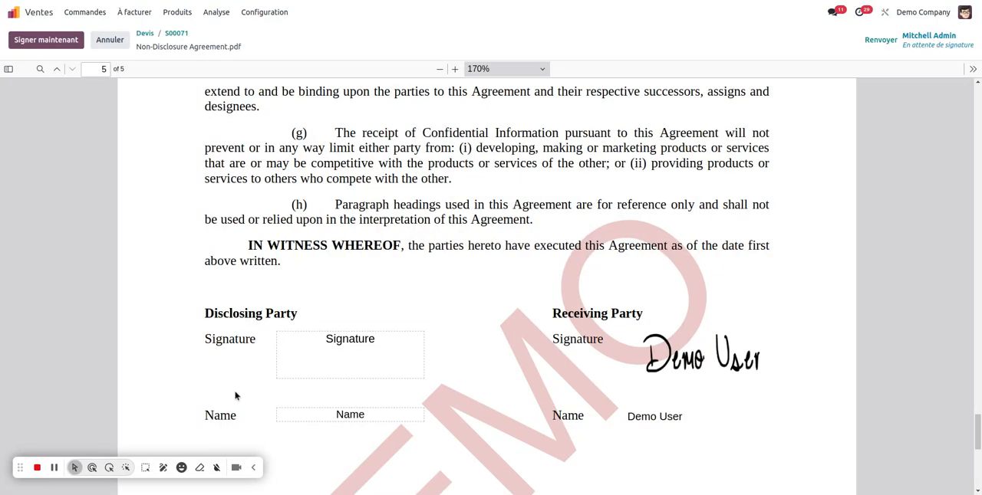
pyautogui.click(46, 40)
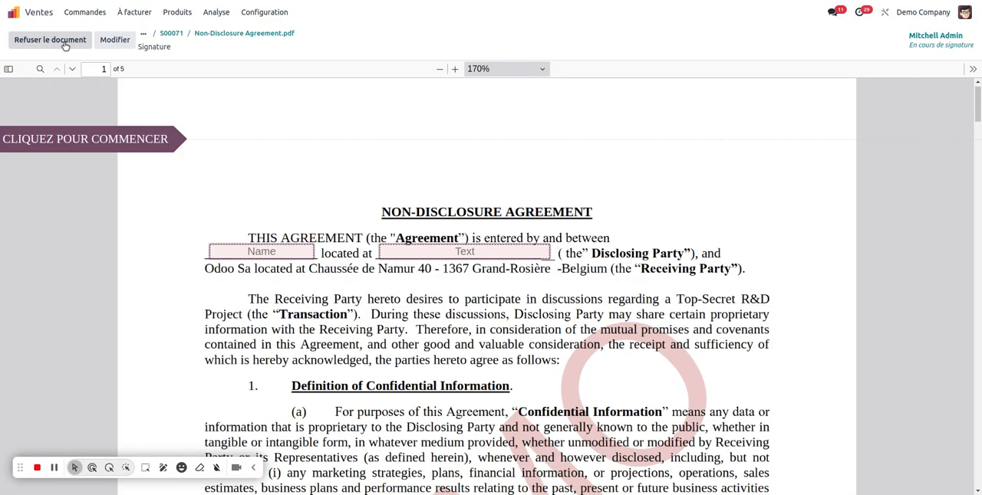
pyautogui.click(115, 138)
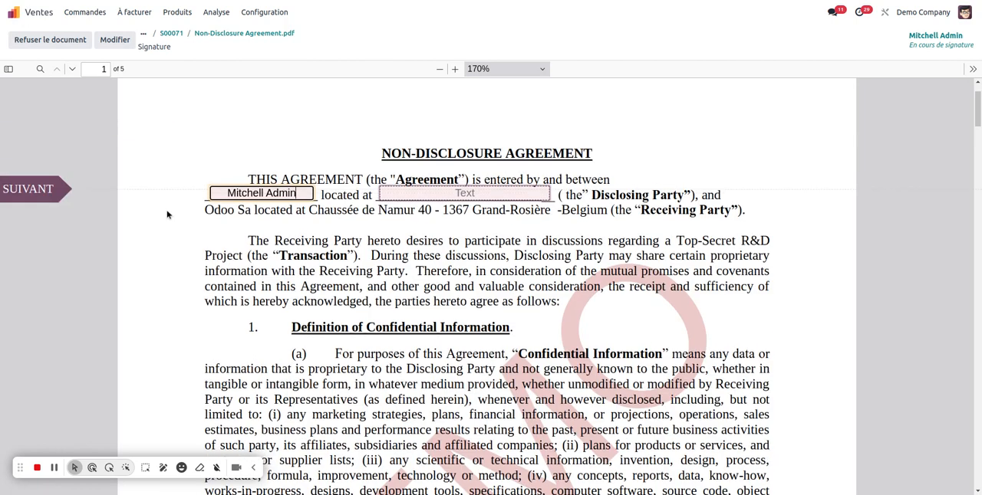
pyautogui.click(467, 191)
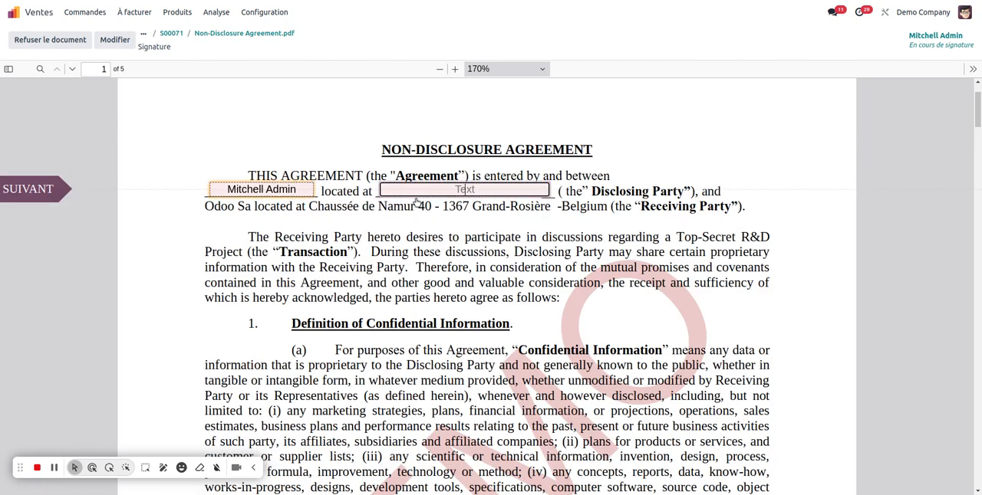
pyautogui.write('text')
# Adopt the automatically generated initials and apply them to all the initials fields of the agreement.
pyautogui.scroll(-5, 285, 309)
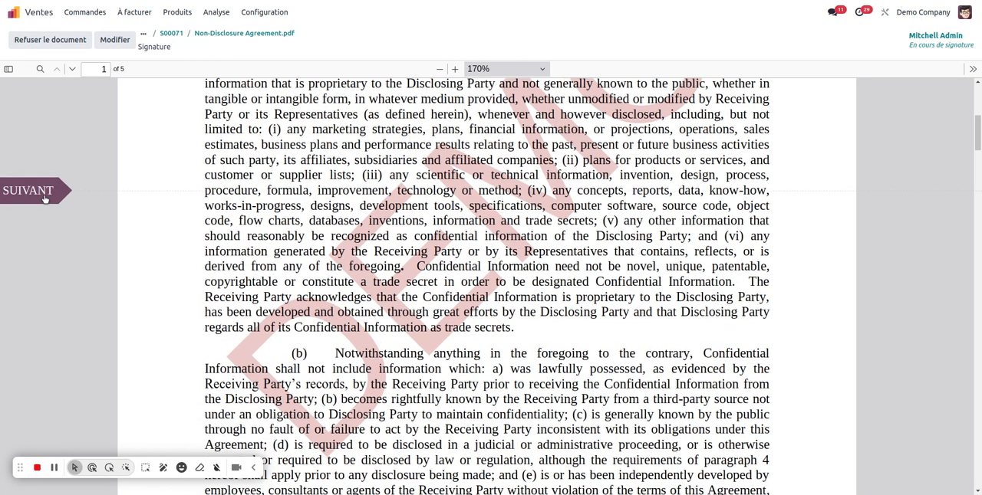
pyautogui.click(30, 191)
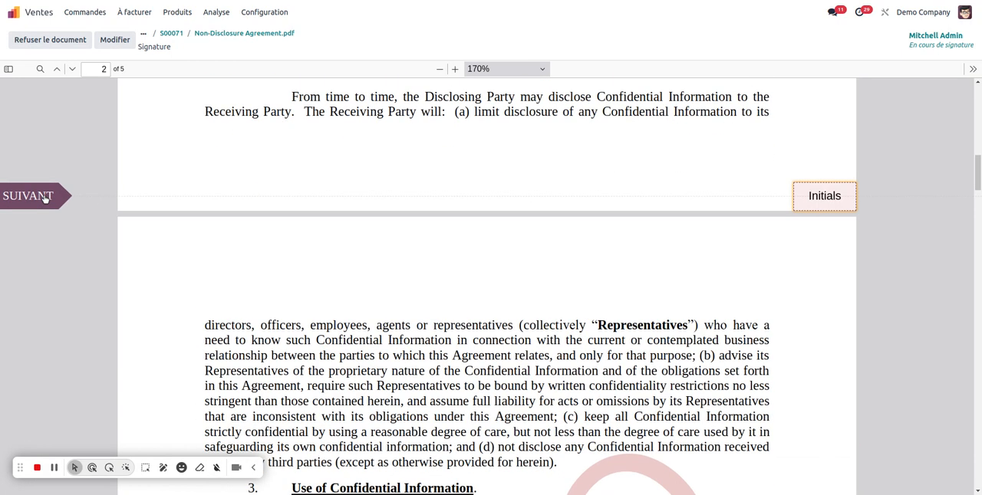
pyautogui.click(31, 196)
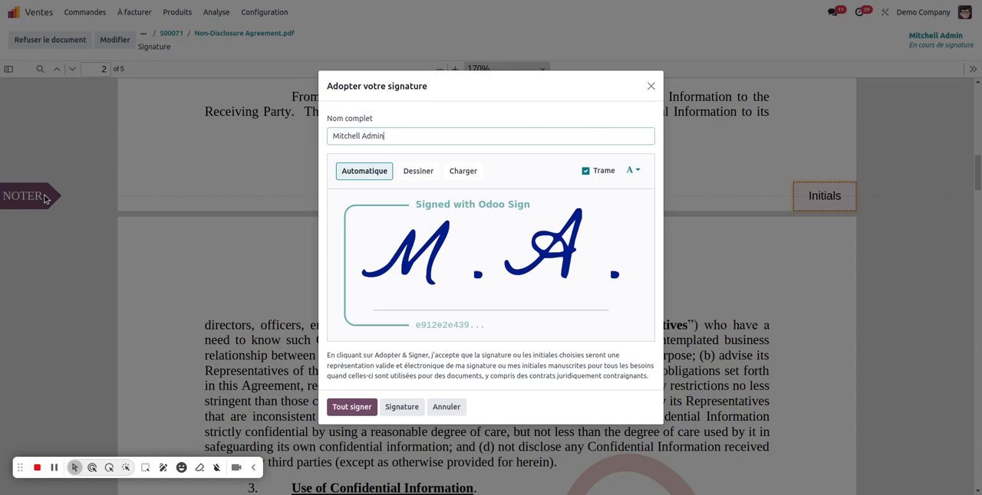
pyautogui.click(361, 407)
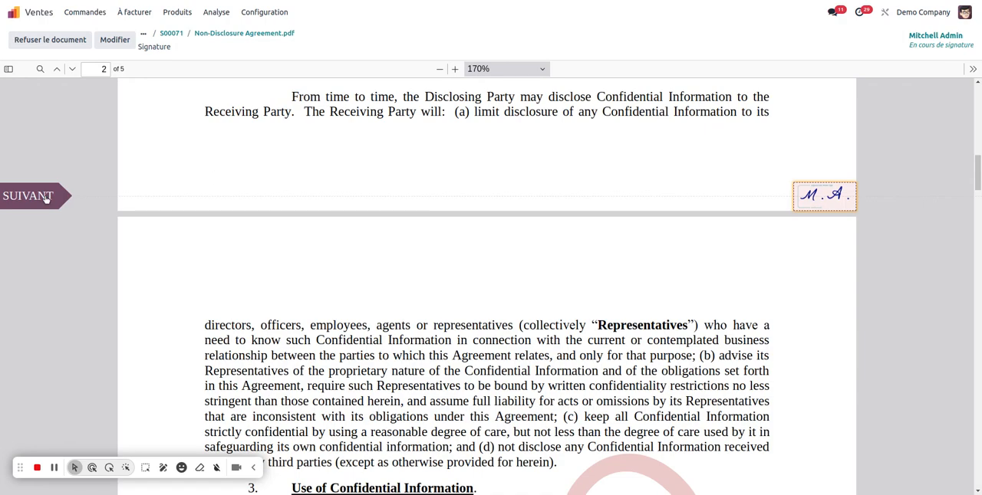
# Complete the disclosing party's signature and name on the last page, and validate and send the completed document.
pyautogui.click(42, 199)
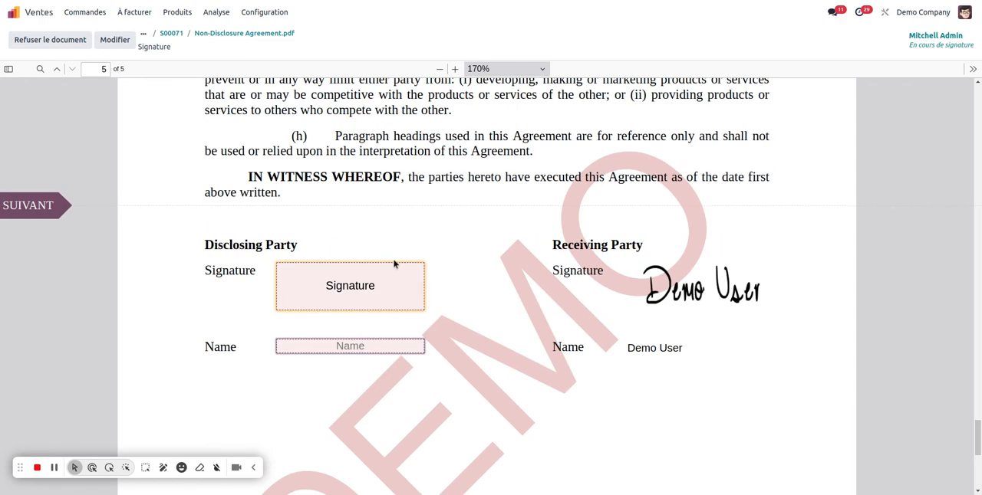
pyautogui.click(49, 215)
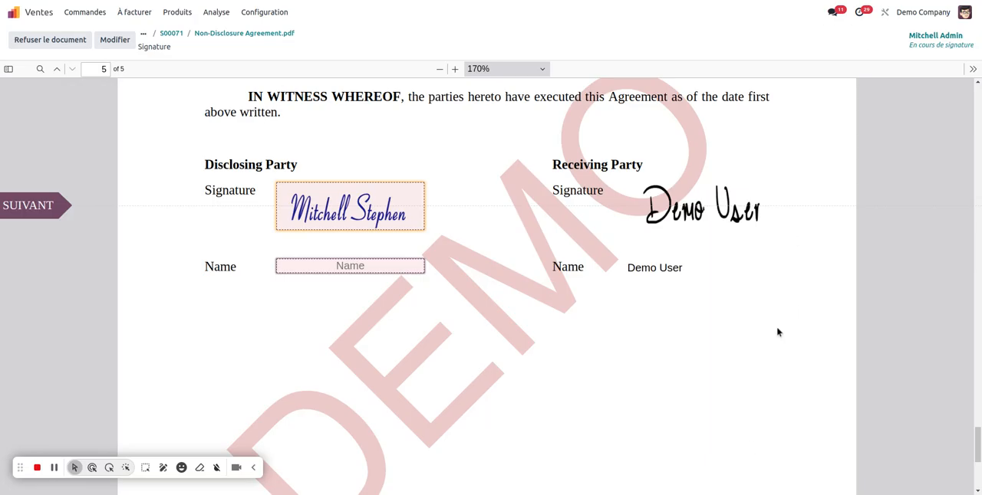
pyautogui.click(37, 207)
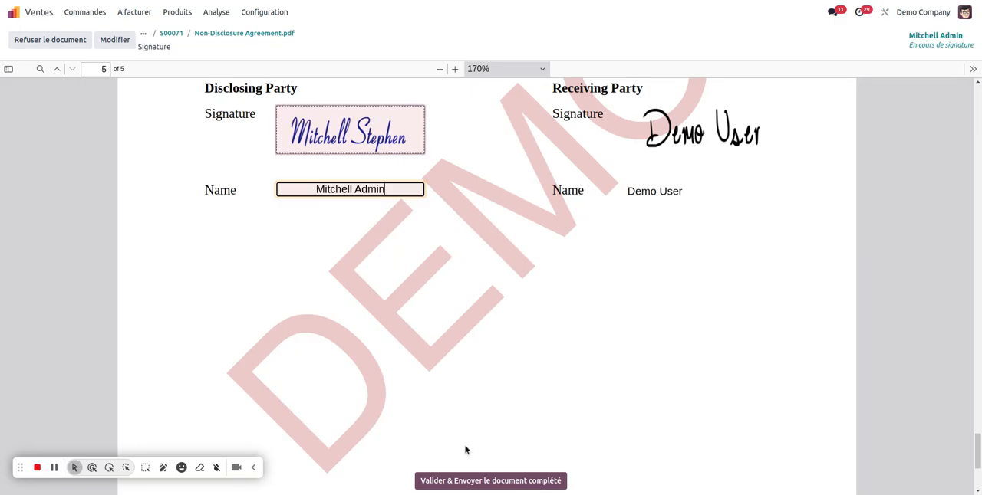
pyautogui.click(447, 488)
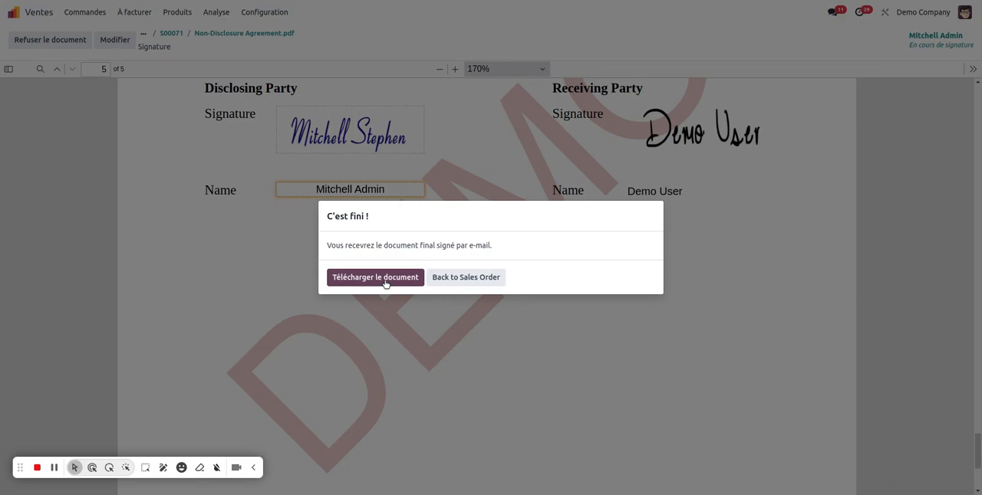
# Return to the sales order and examine its signature log messages and the attached signed Non-Disclosure Agreement.pdf.
pyautogui.click(478, 279)
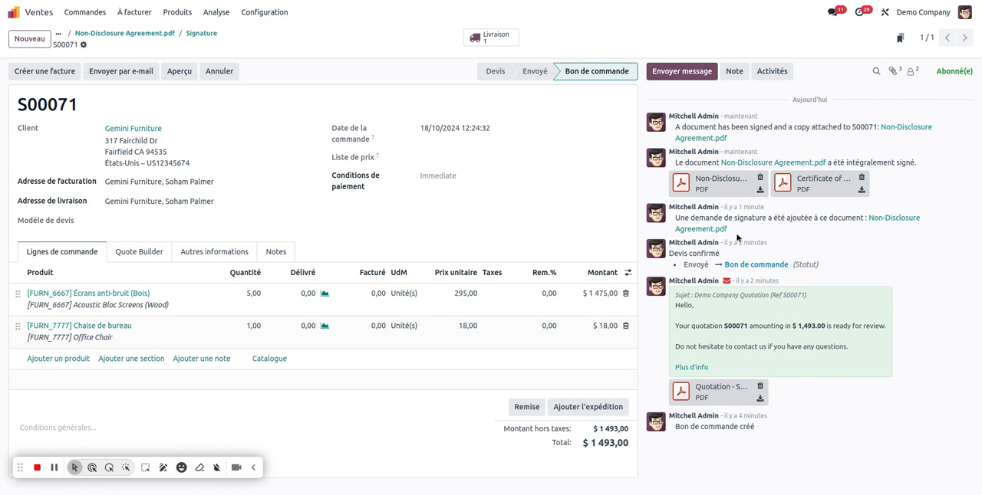
pyautogui.moveTo(675, 218); pyautogui.dragTo(856, 221)
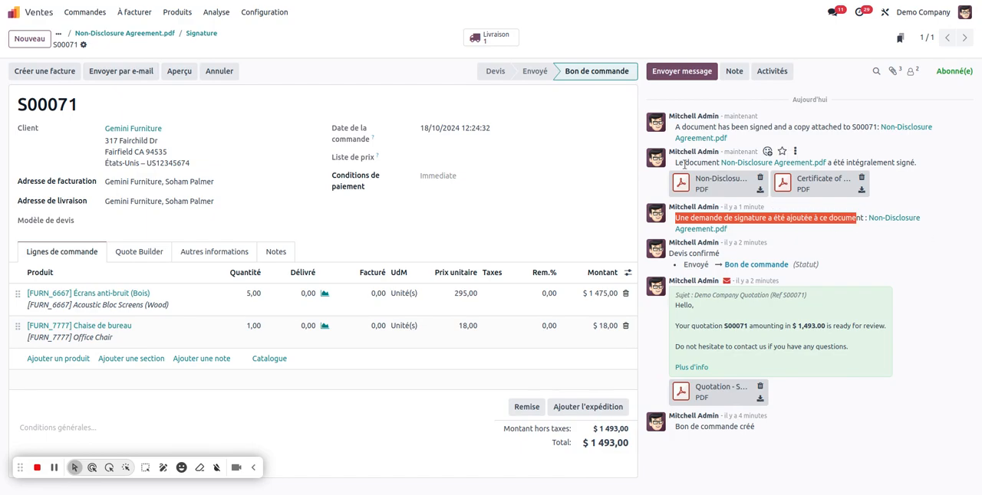
pyautogui.moveTo(840, 162); pyautogui.dragTo(919, 163)
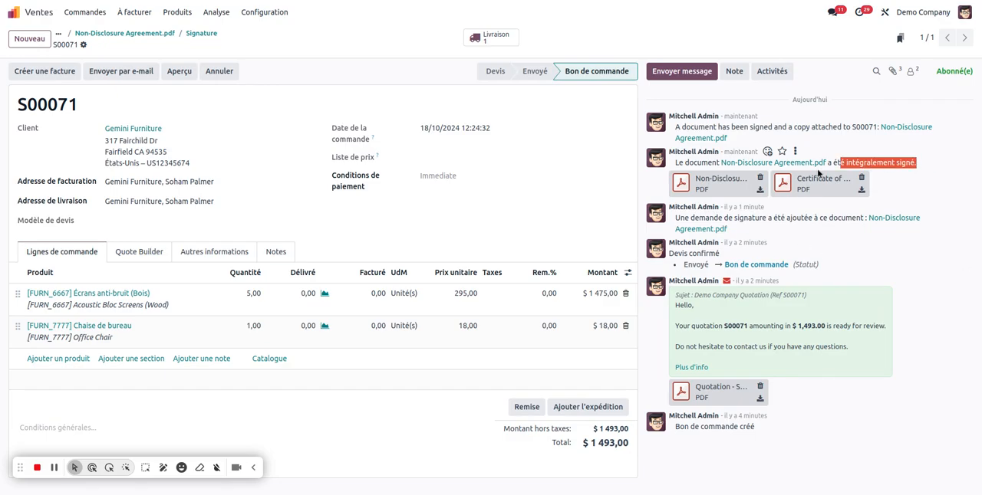
pyautogui.click(732, 177)
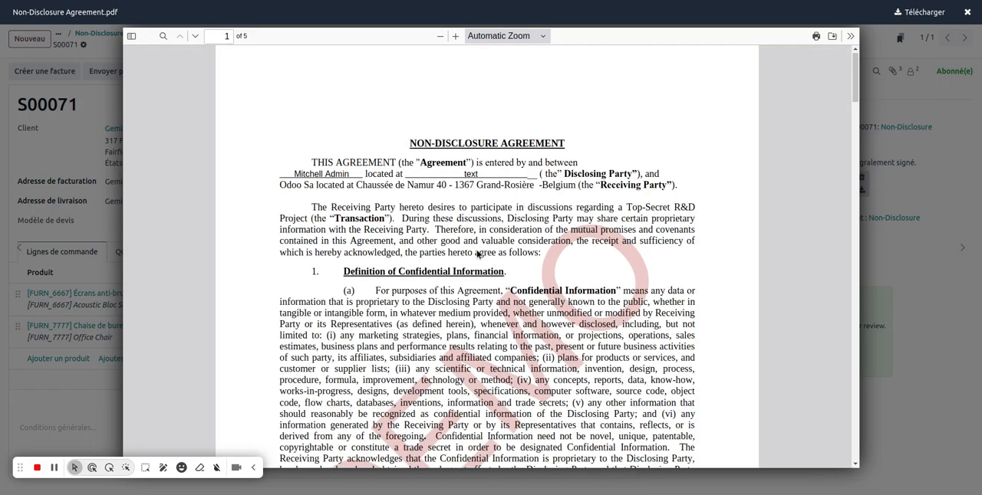
pyautogui.scroll(-5, 477, 251)
pyautogui.scroll(5, 476, 251)
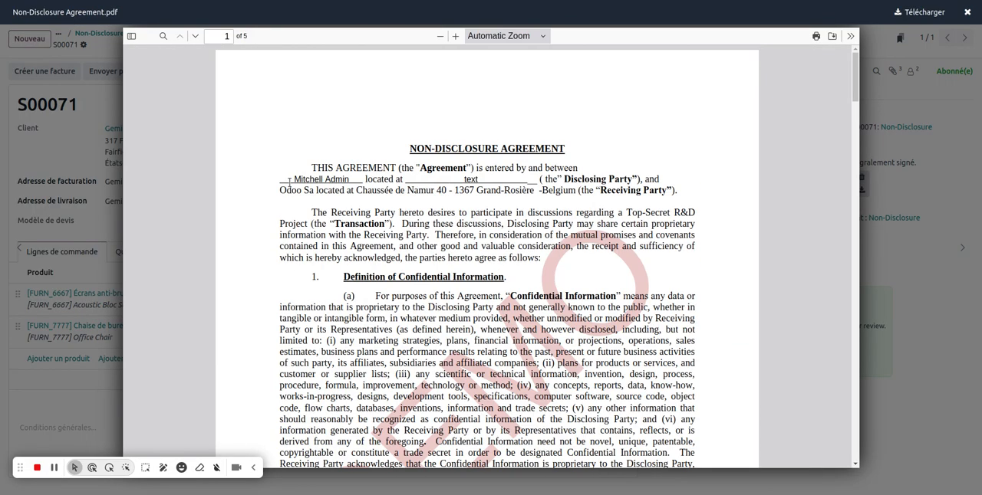
pyautogui.scroll(-20, 460, 265)
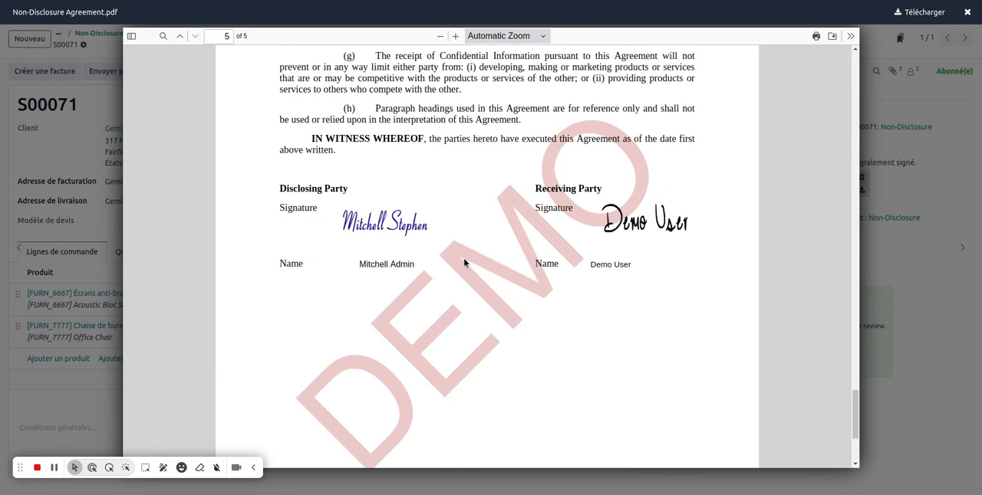
pyautogui.click(948, 165)
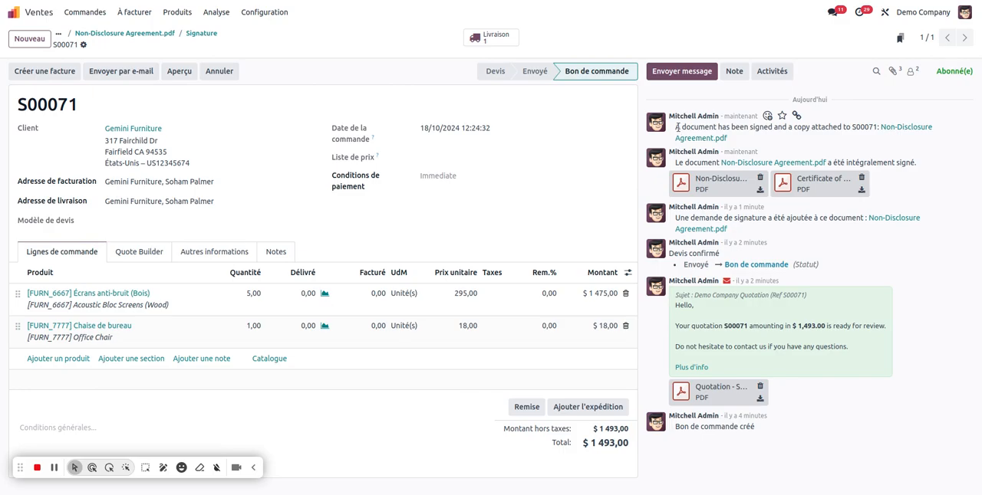
# Check the log message about the signed copy attached to the order and return to the app overview.
pyautogui.moveTo(680, 127); pyautogui.dragTo(963, 272)
pyautogui.click(964, 272)
pyautogui.click(17, 12)
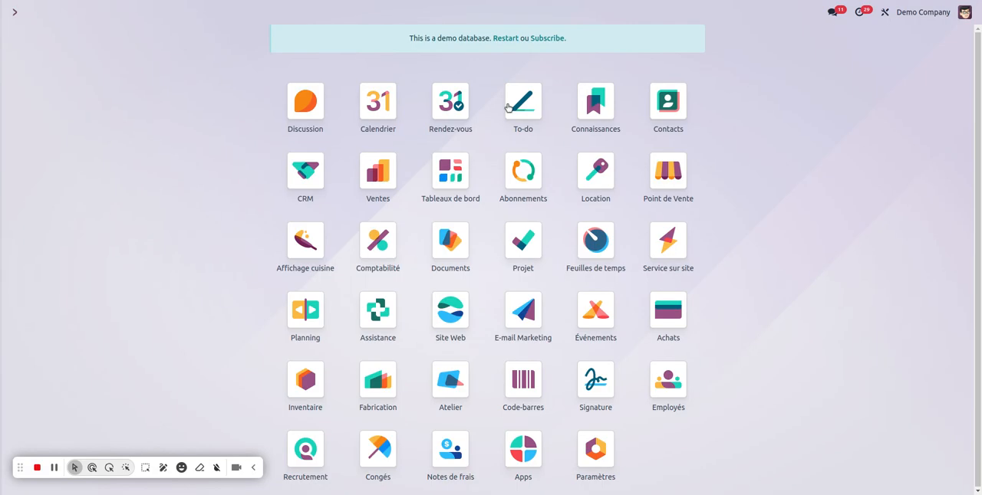
# In the Achats app, open the newest Ready Mat purchase order, check its actions for Demander une signature, and return to the app overview.
pyautogui.write('ach')
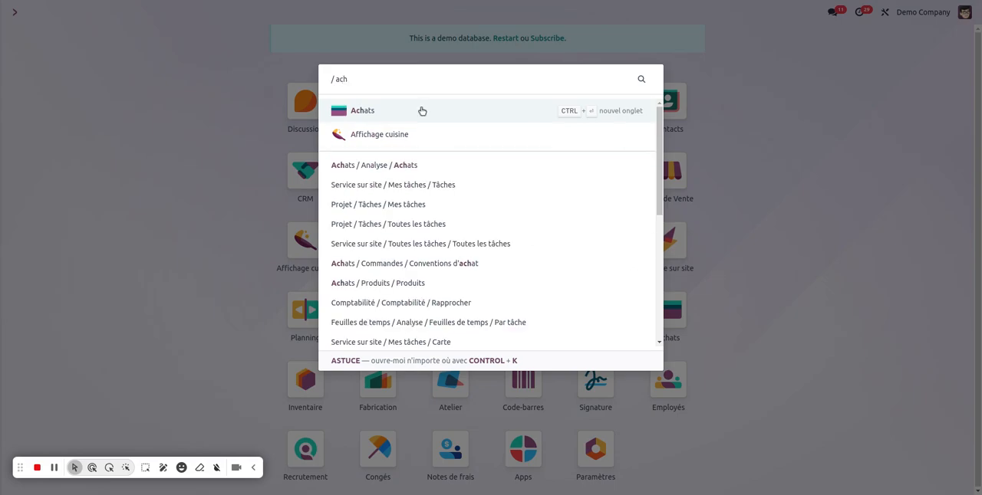
pyautogui.click(422, 111)
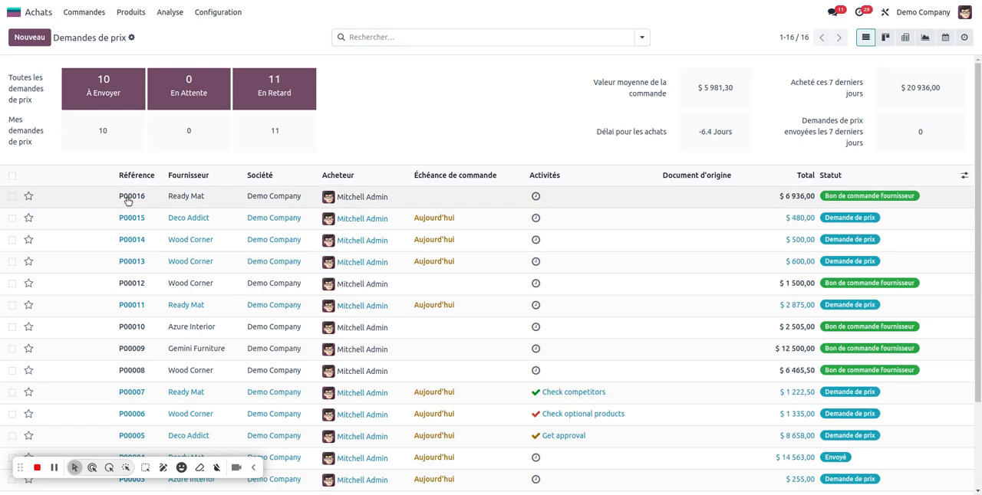
pyautogui.click(127, 197)
pyautogui.click(85, 42)
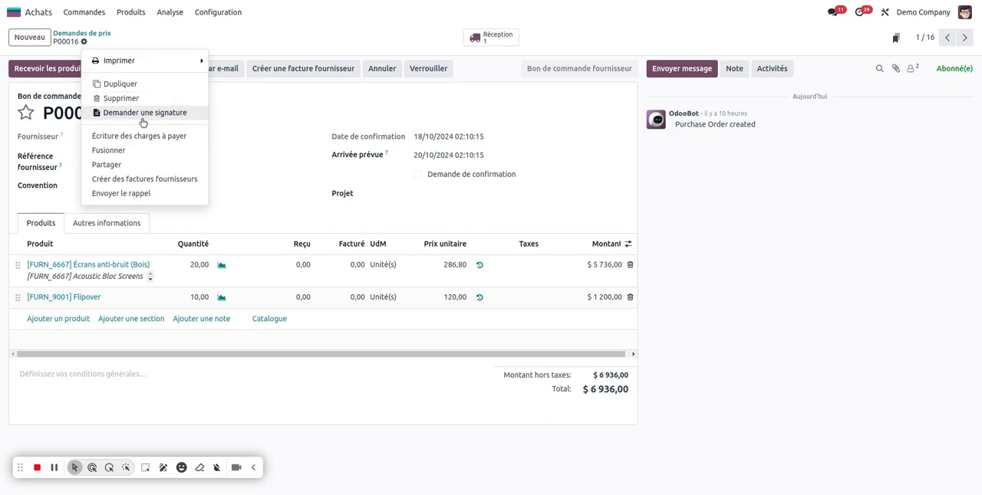
pyautogui.click(29, 9)
pyautogui.click(29, 9)
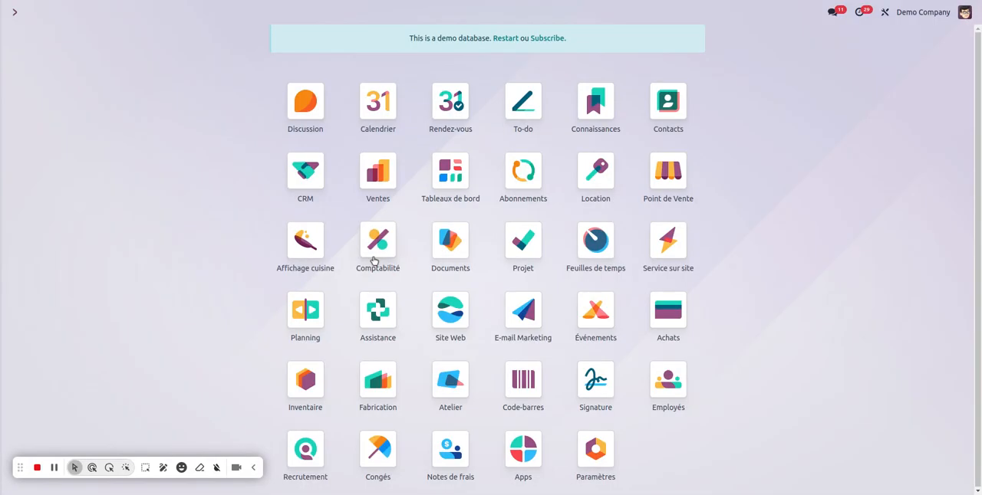
# In Comptabilité, open the Azure Interior vendor bill dated 01/10/2024, check its actions for Demander une signature, and return to the app overview.
pyautogui.click(372, 256)
pyautogui.click(215, 14)
pyautogui.click(221, 33)
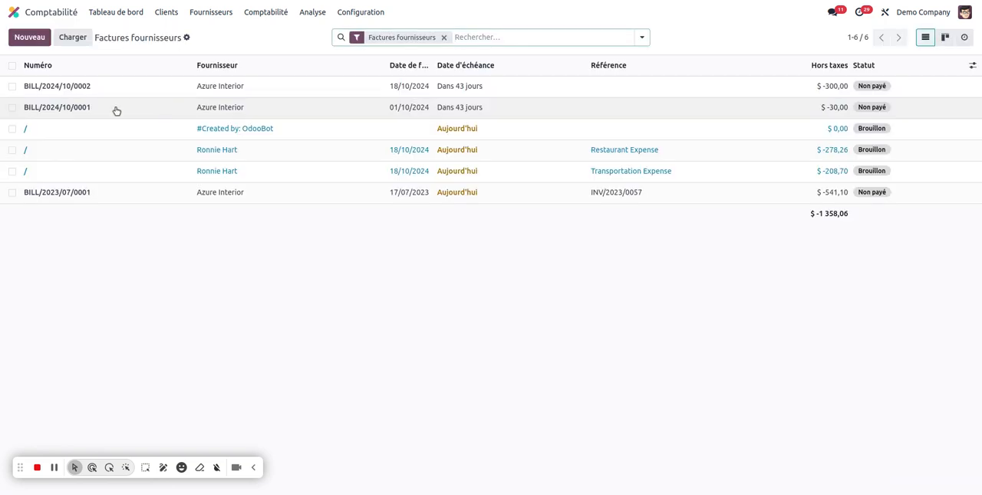
pyautogui.click(116, 107)
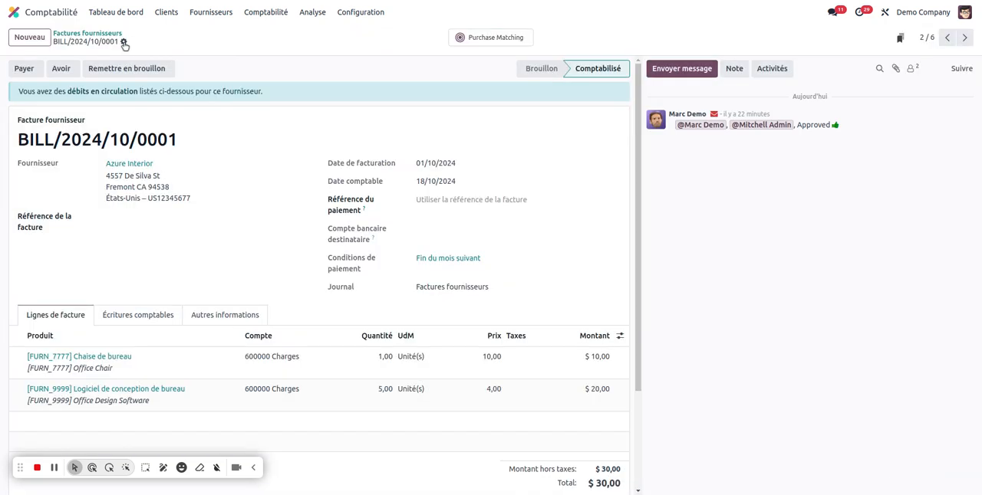
pyautogui.click(123, 43)
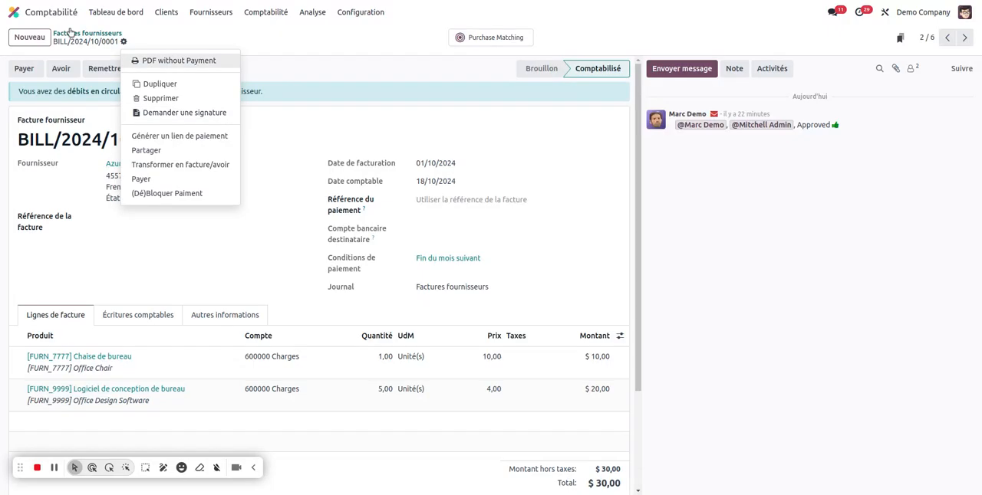
pyautogui.click(14, 12)
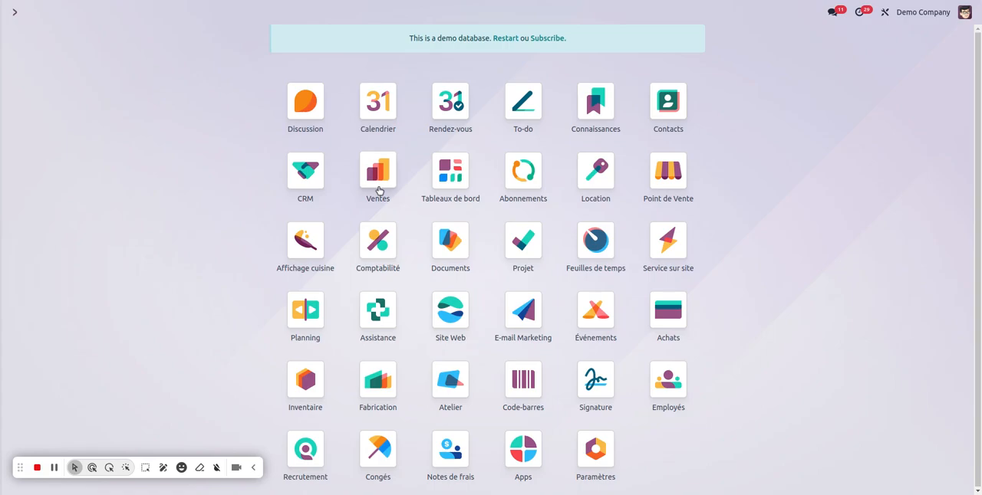
# In the Signature app, review the templates and all documents, view the signed Non-Disclosure Agreement.pdf, and return to the app overview.
pyautogui.click(602, 387)
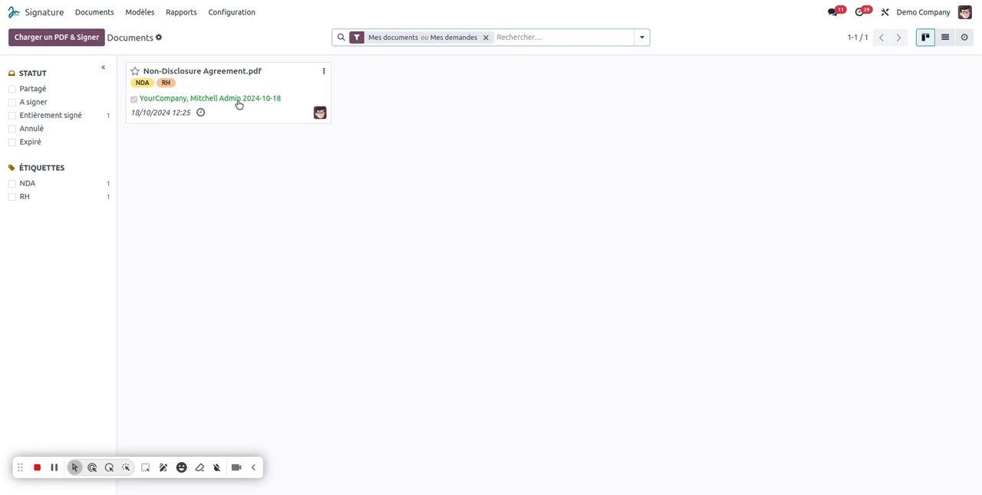
pyautogui.click(139, 11)
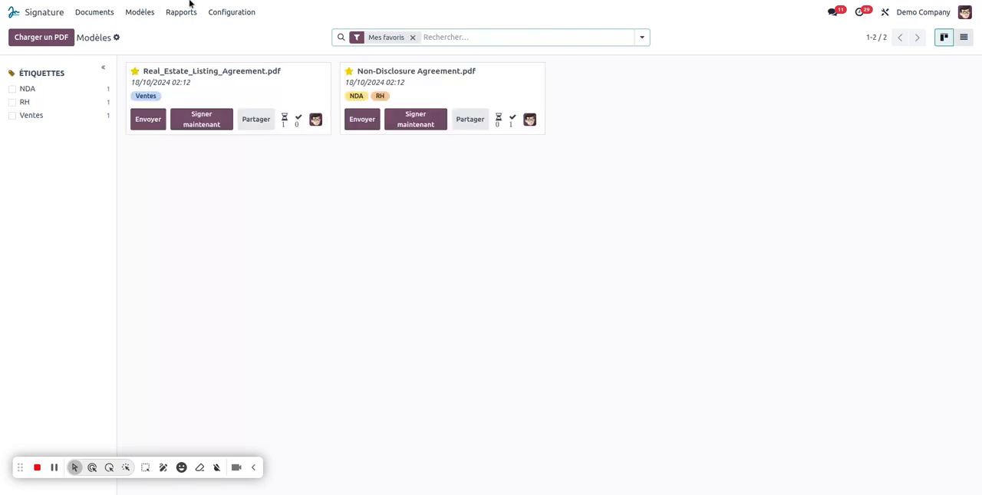
pyautogui.click(101, 11)
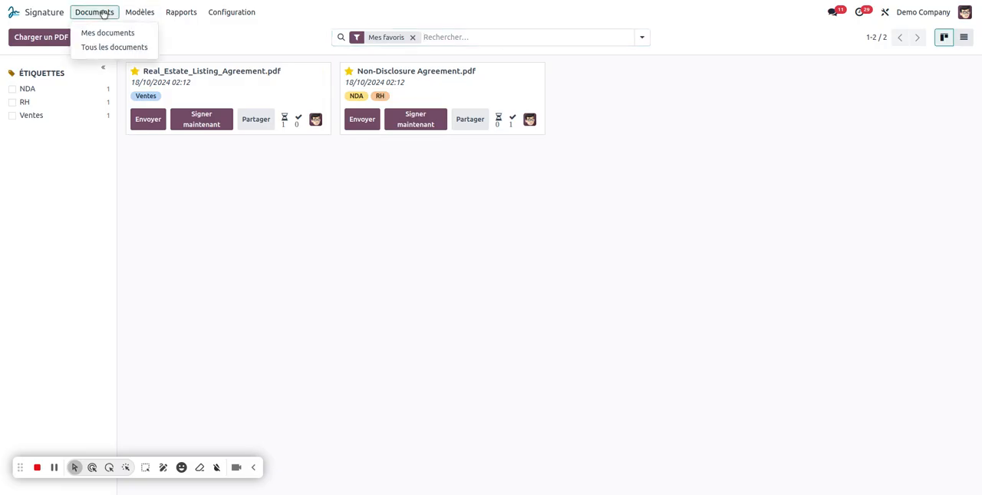
pyautogui.click(119, 47)
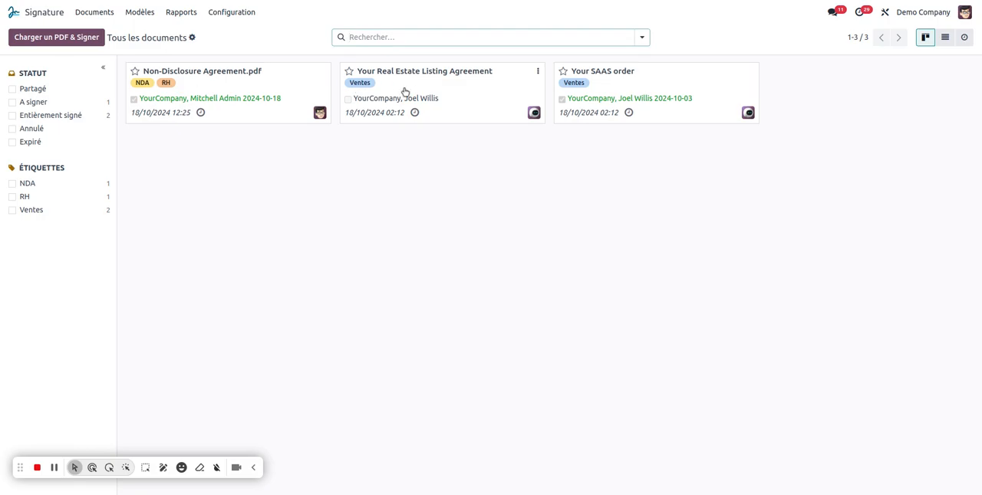
pyautogui.click(292, 92)
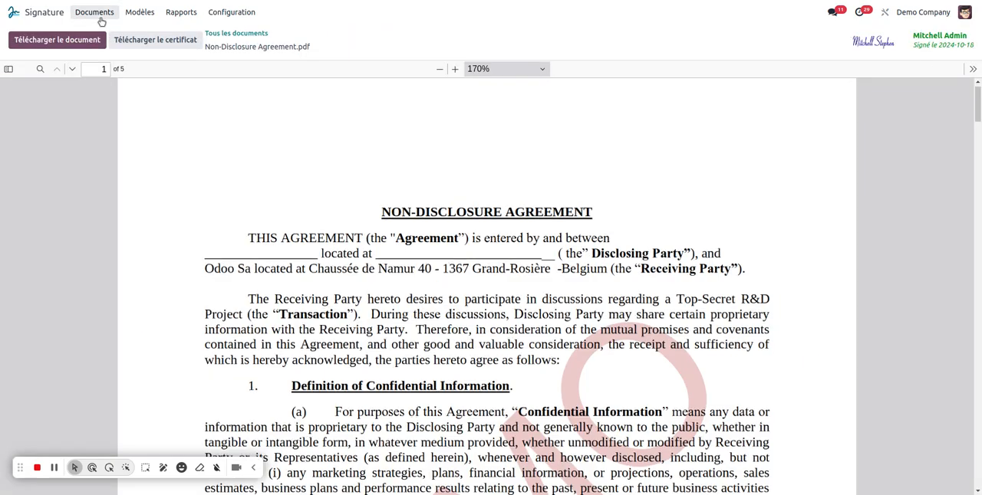
pyautogui.click(15, 12)
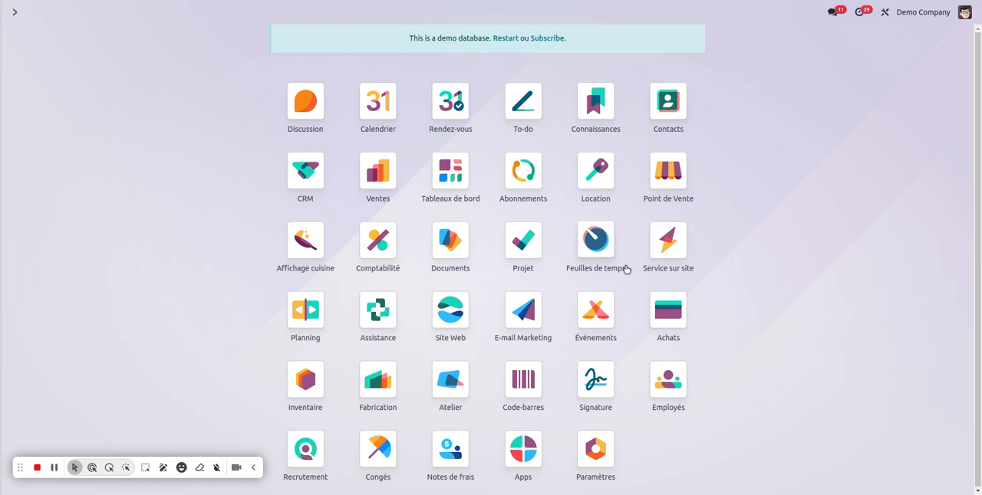
# List all documents in the Signature app, examine the available filters and grouping options, and return to the app overview.
pyautogui.click(595, 387)
pyautogui.click(106, 13)
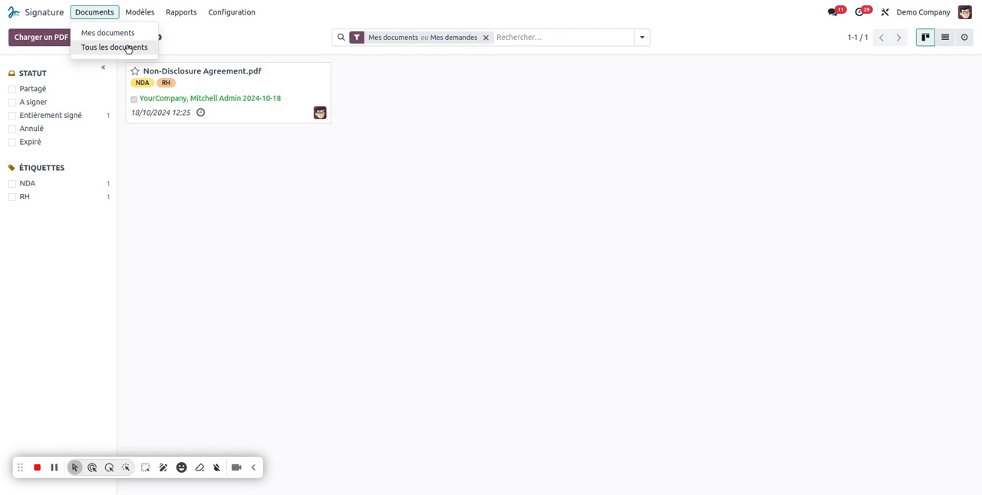
pyautogui.click(130, 46)
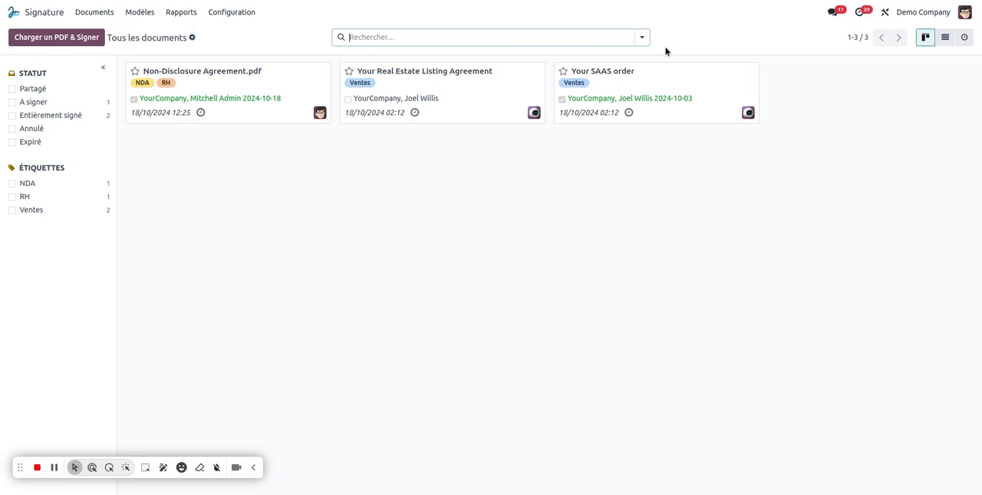
pyautogui.click(641, 38)
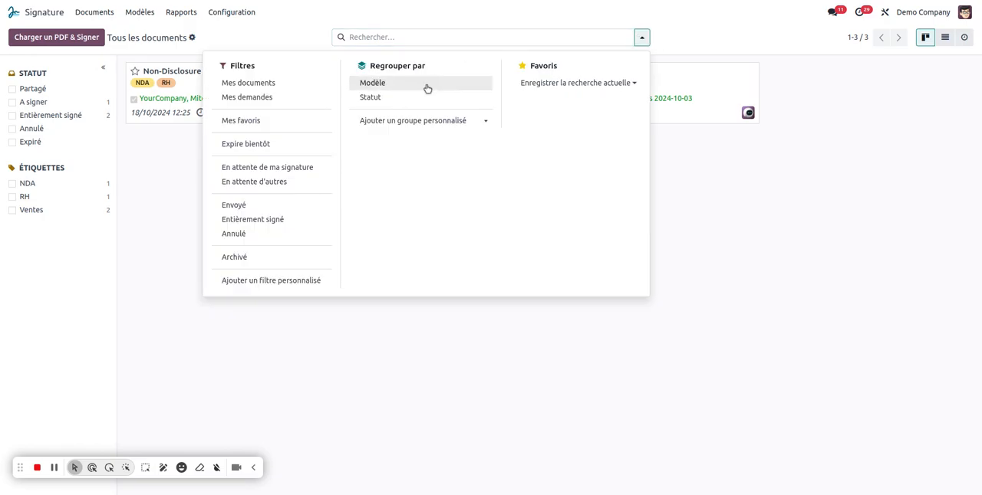
pyautogui.click(853, 260)
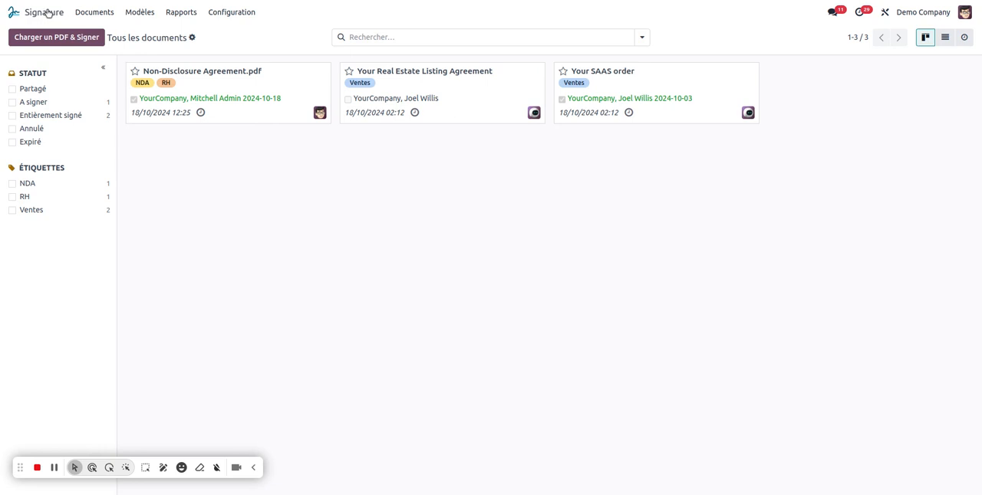
pyautogui.click(13, 12)
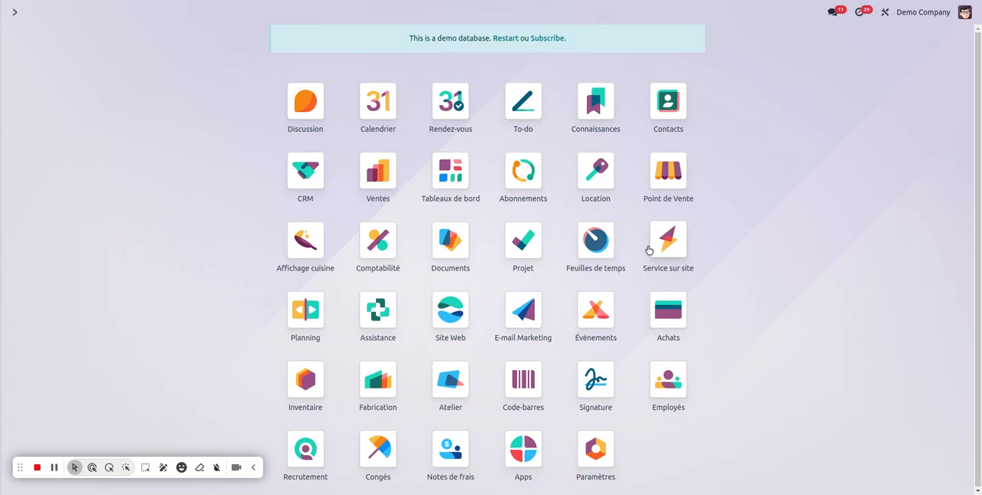